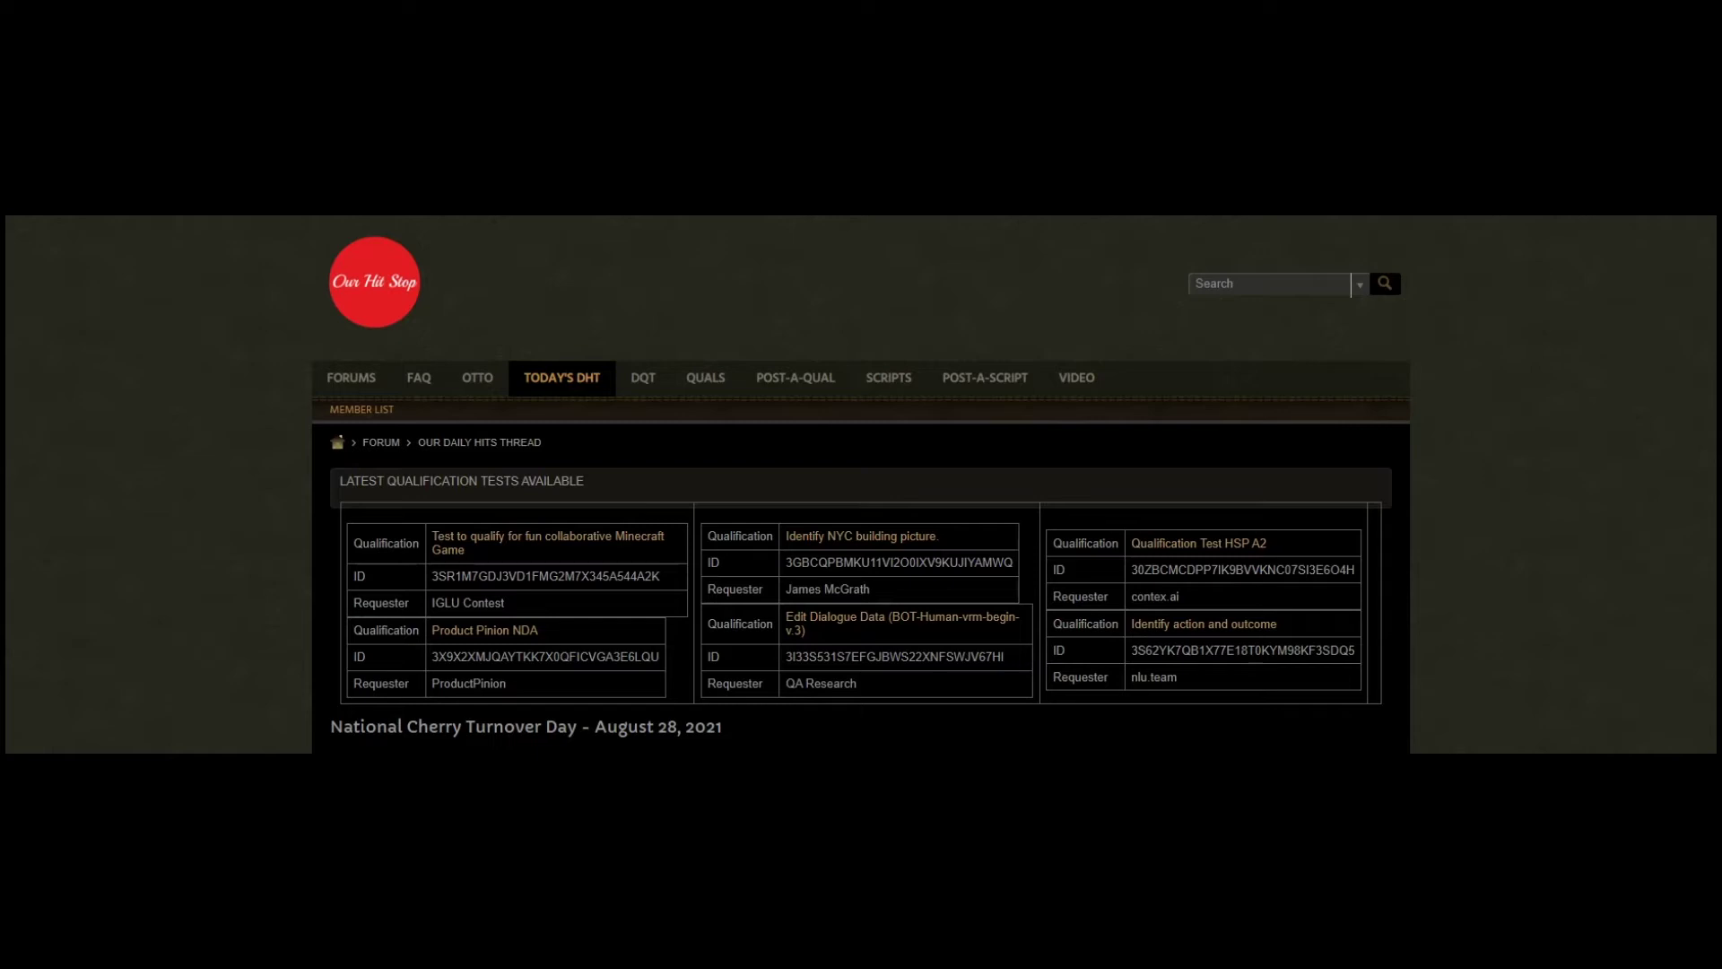
Go to the Scripts Chart page listing mTurk Suite, Tampermonkey and other worker scripts
{"action": "left_click", "coordinate": [889, 386]}
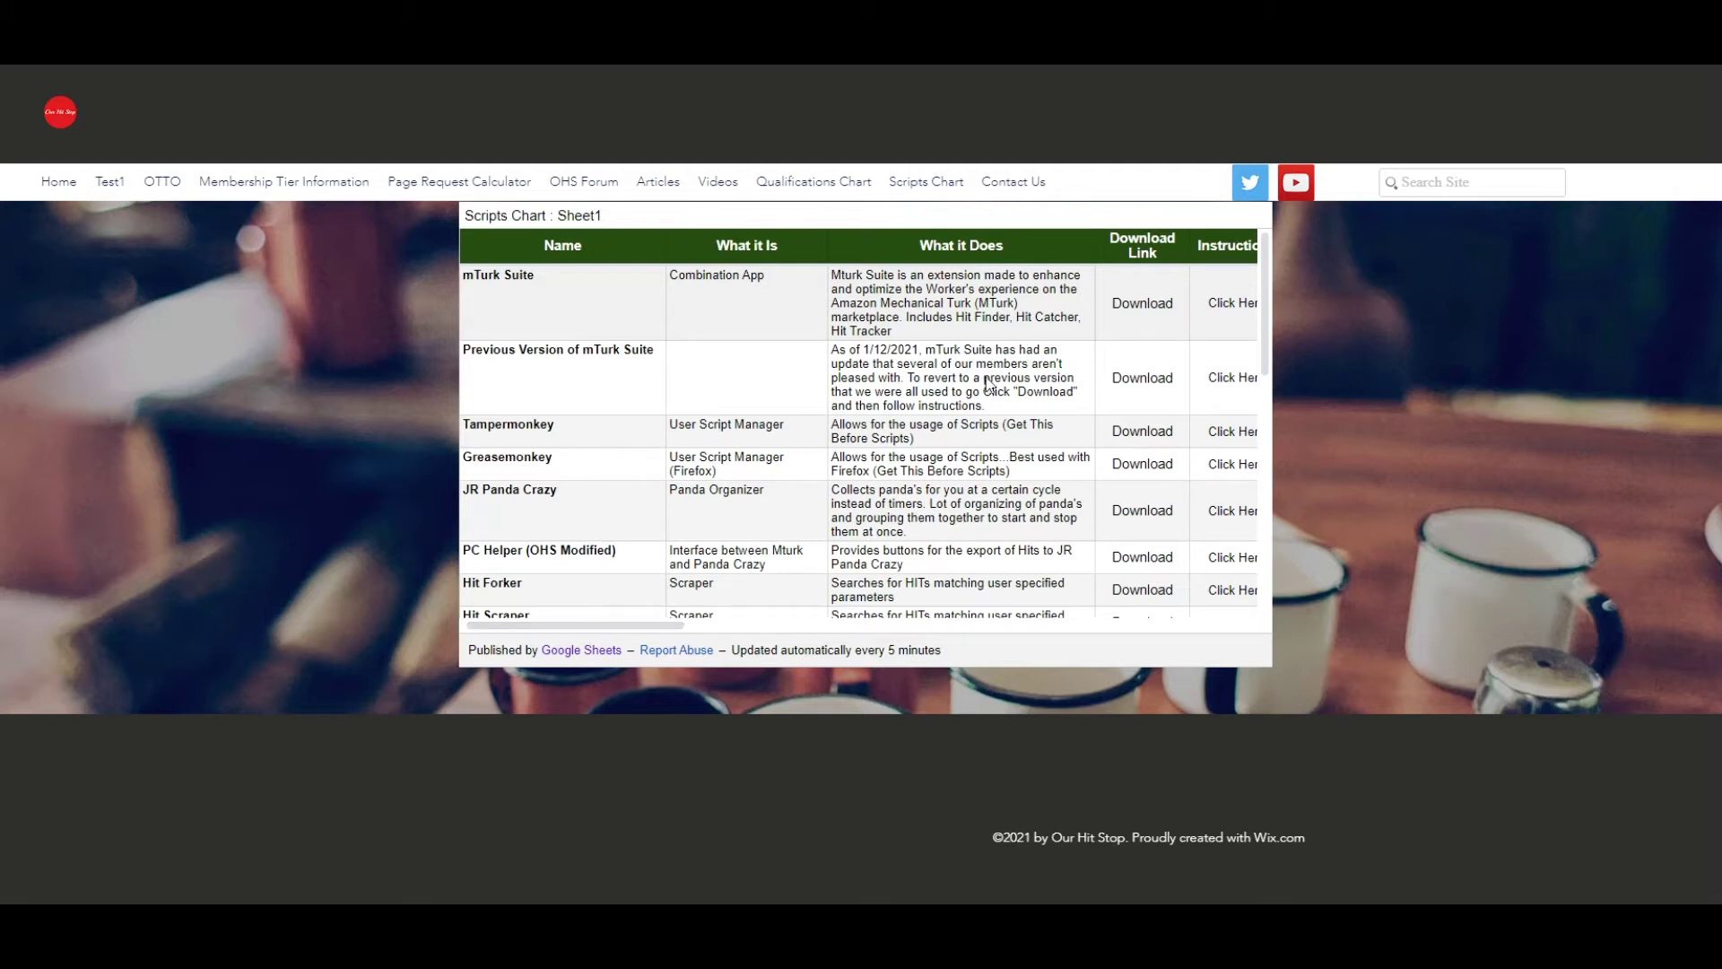
{"action": "scroll", "coordinate": [1191, 377], "scroll_direction": "down", "scroll_amount": 1}
{"action": "scroll", "coordinate": [1191, 383], "scroll_direction": "down", "scroll_amount": 5}
{"action": "scroll", "coordinate": [1186, 393], "scroll_direction": "down", "scroll_amount": 3}
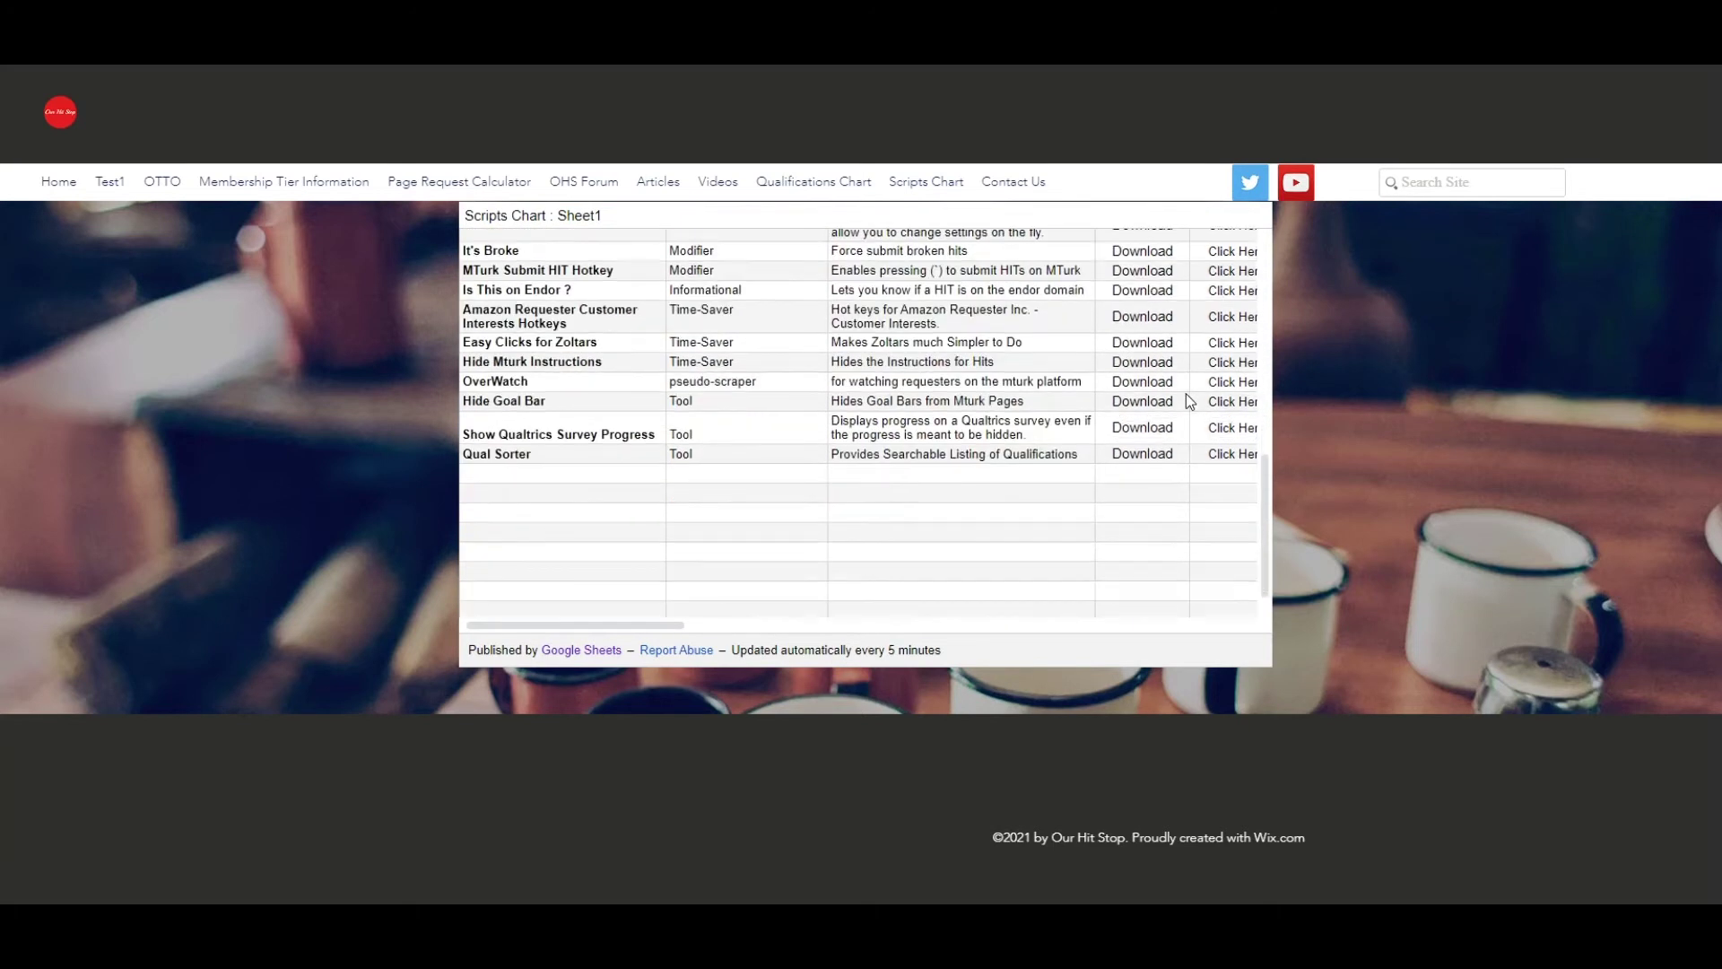
{"action": "scroll", "coordinate": [1185, 392], "scroll_direction": "down", "scroll_amount": 2}
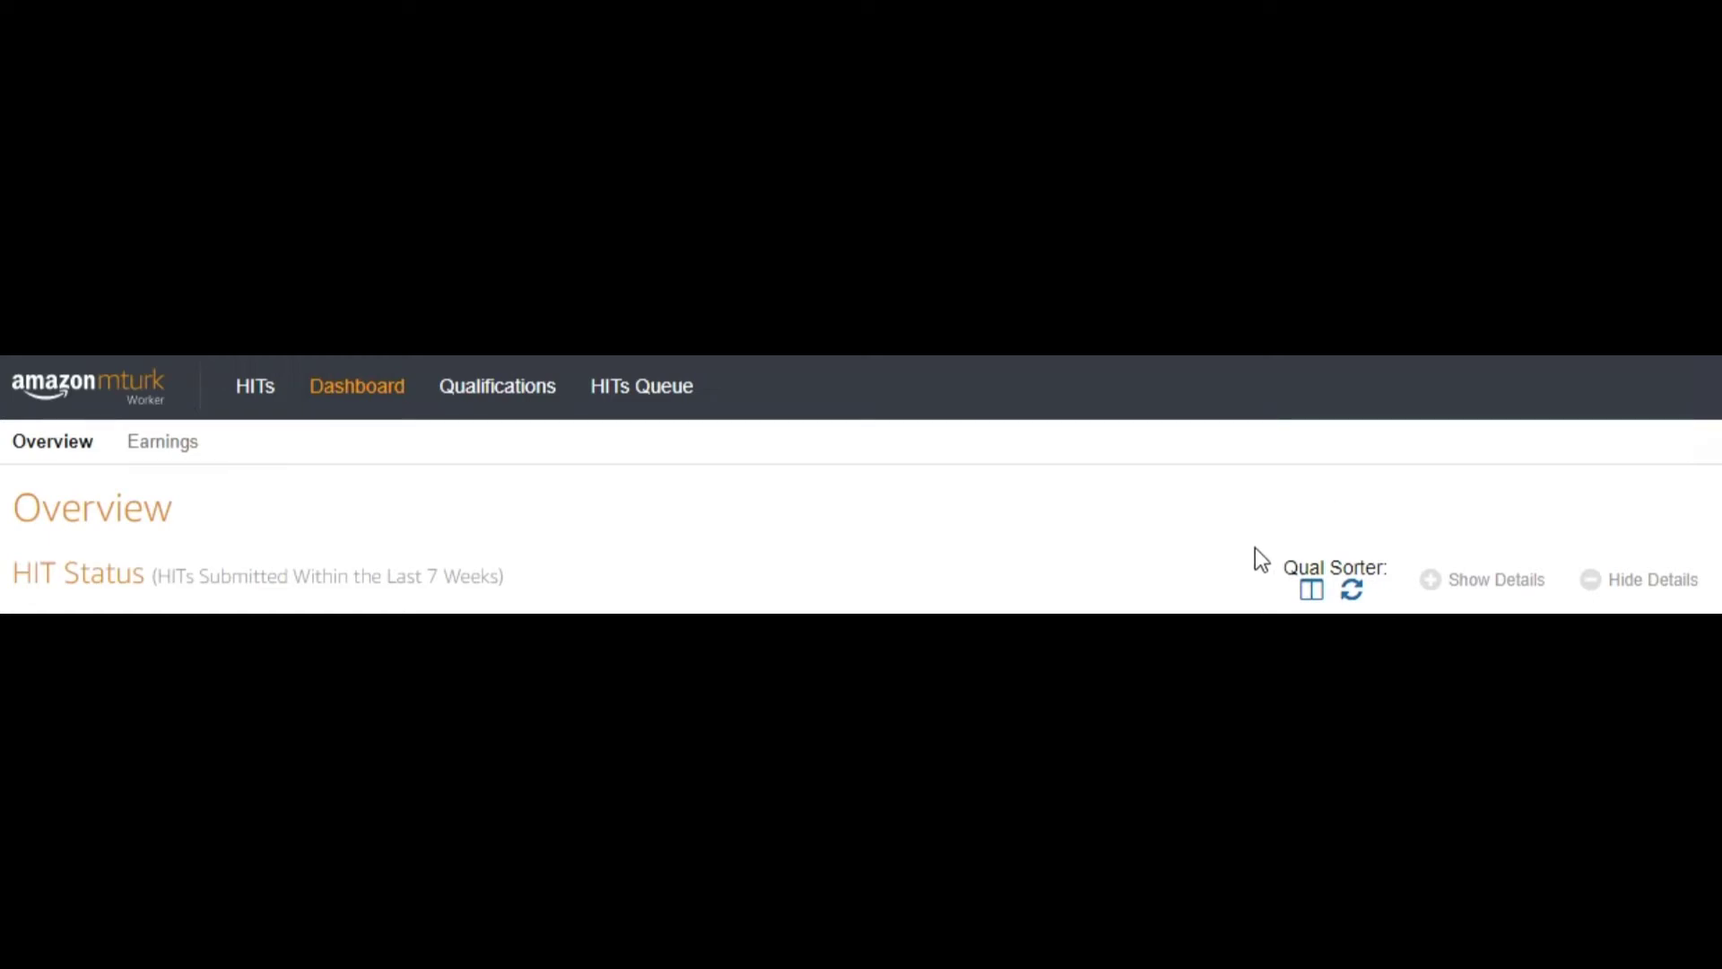
Launch Qual Sorter from the Dashboard to show the full 4,084-qualification table
{"action": "left_click", "coordinate": [1313, 591]}
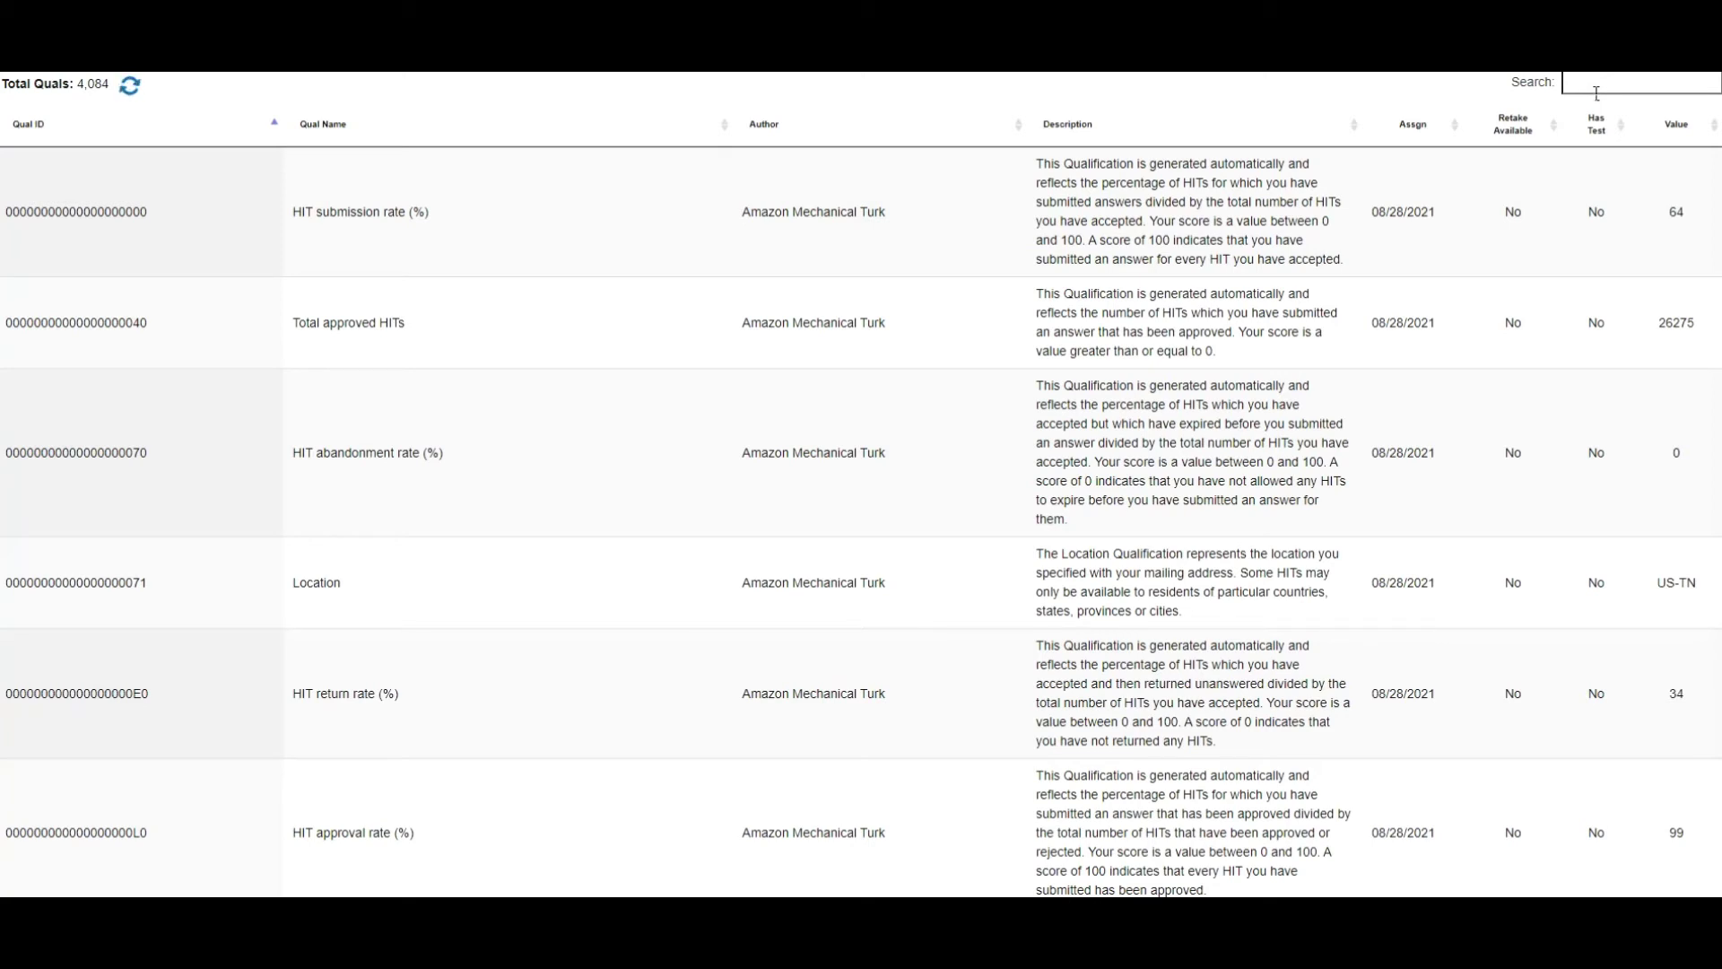
Filter the qualifications table by the search term "turker", leaving 8 matching entries
{"action": "left_click", "coordinate": [1596, 91]}
{"action": "key", "text": "Tab"}
{"action": "type", "text": "er"}
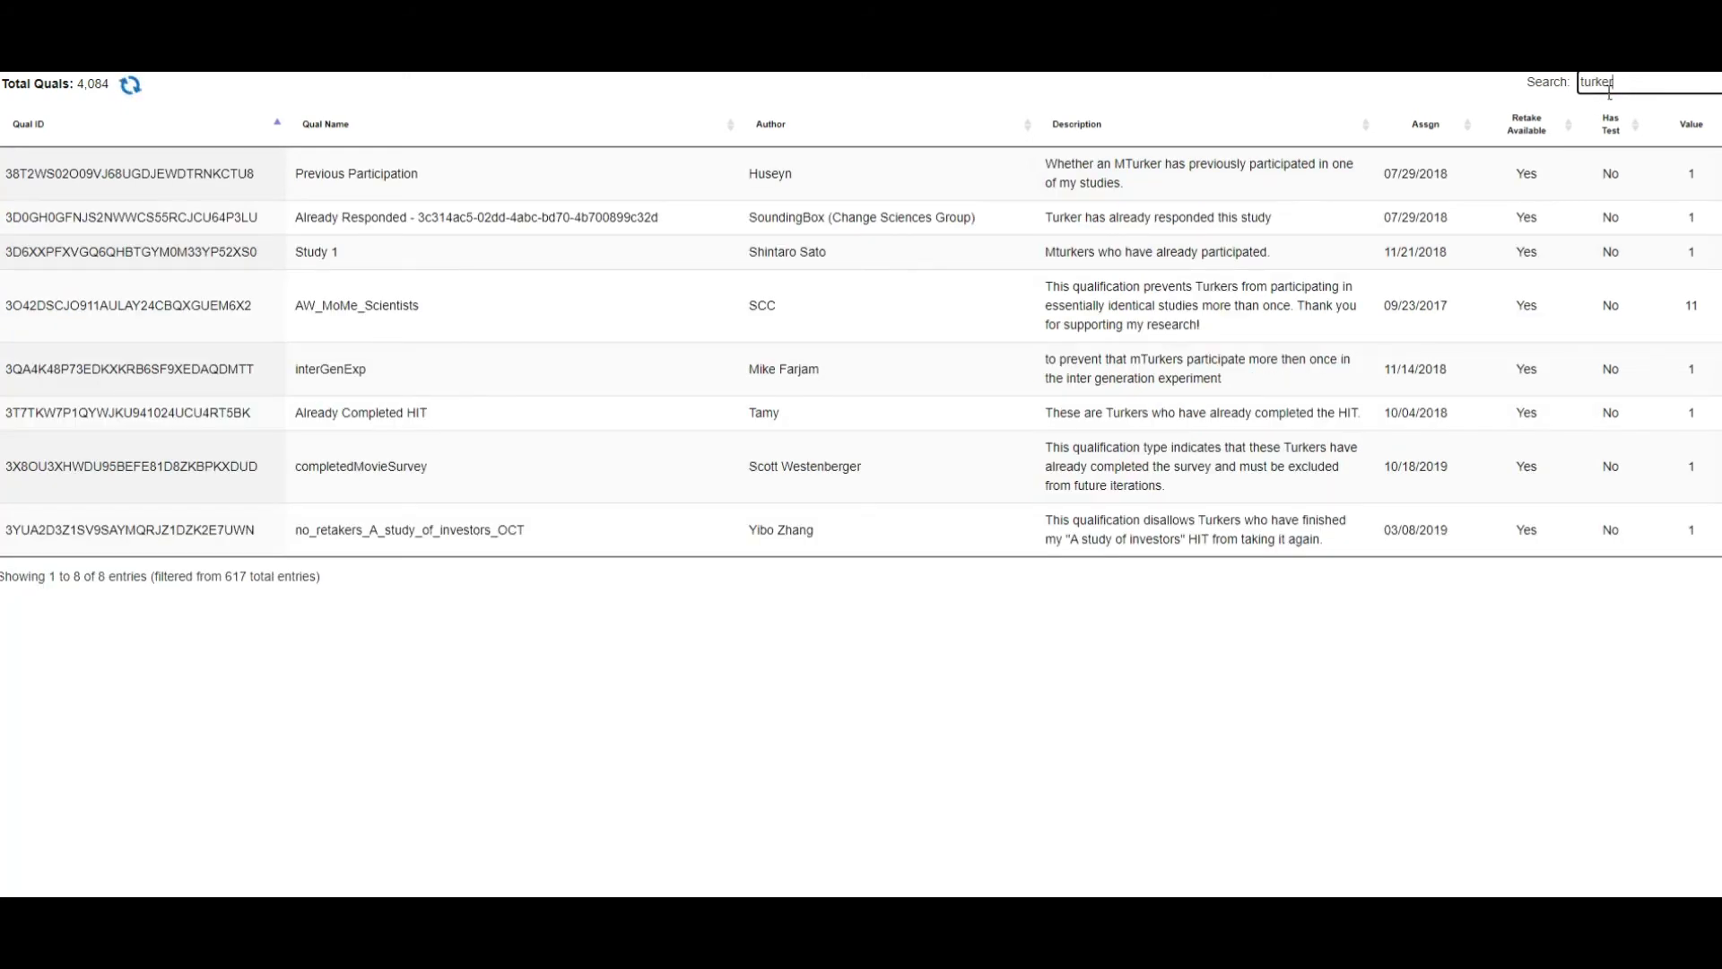